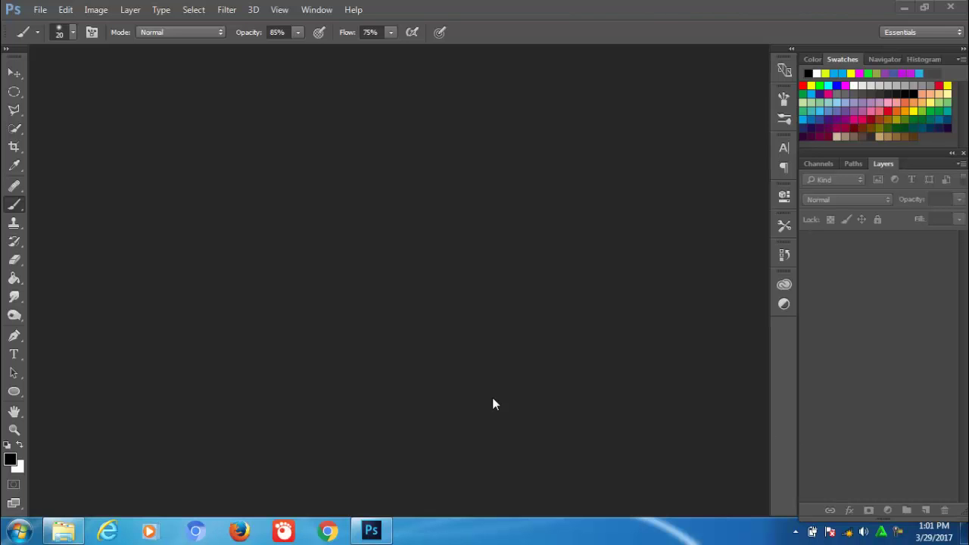
Open ground texture.jpg and model.jpeg together from the Downloads folder
click(40, 9)
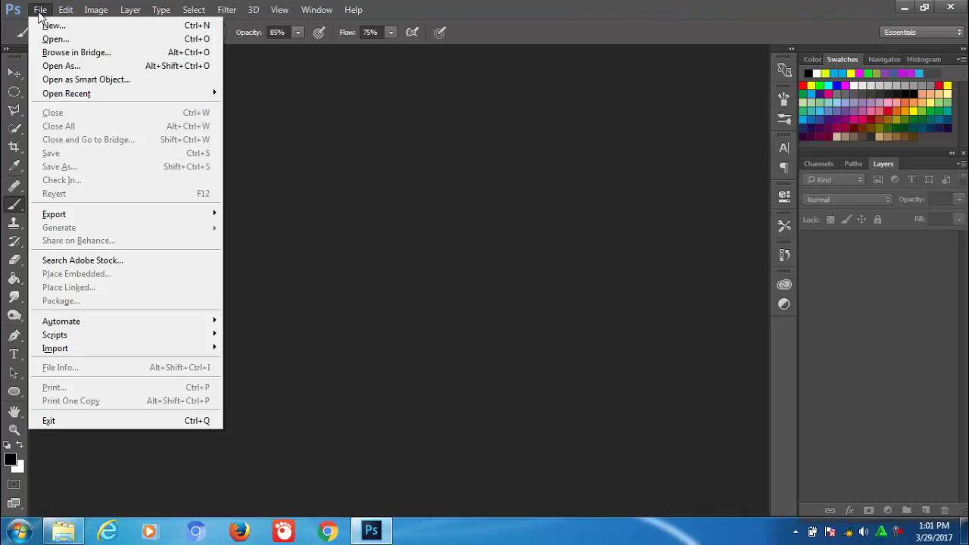
click(46, 39)
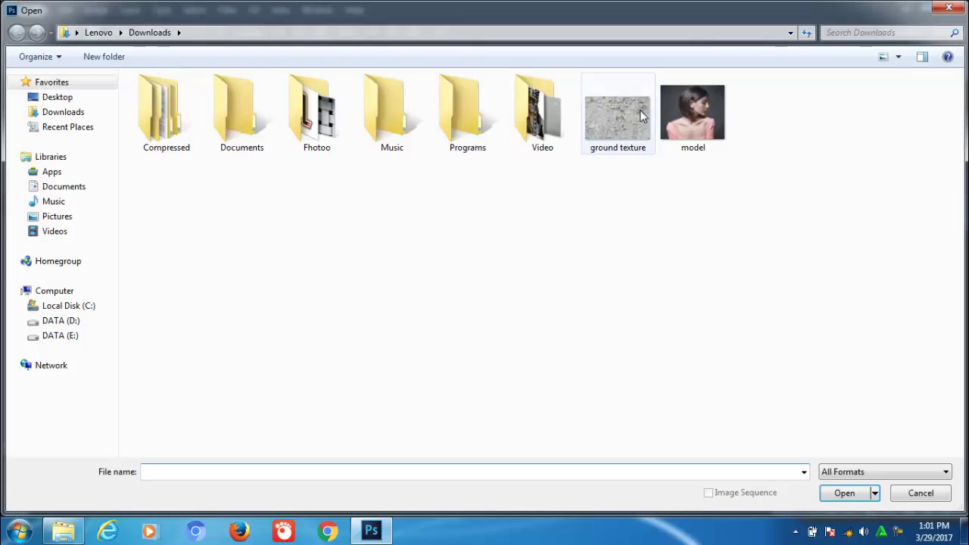
click(642, 115)
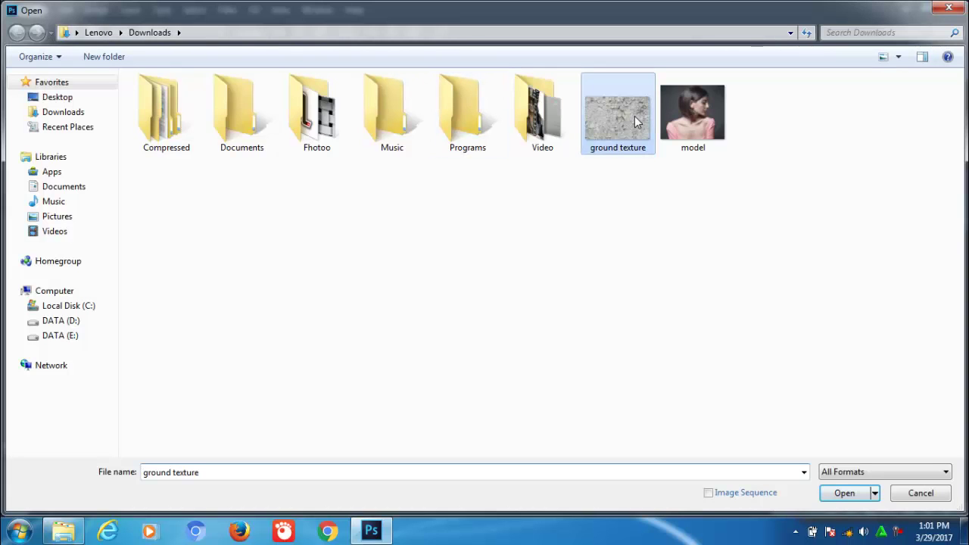
ctrl+click(687, 121)
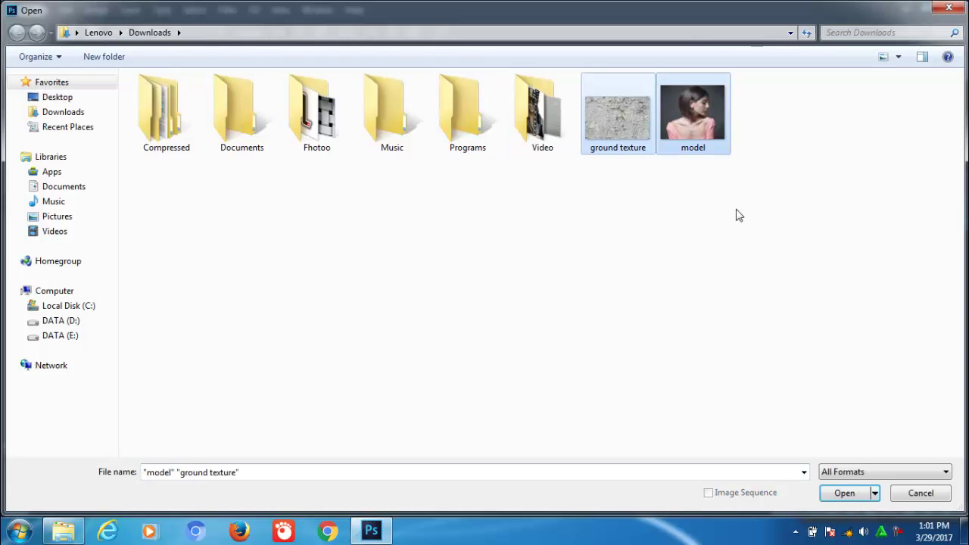
click(842, 496)
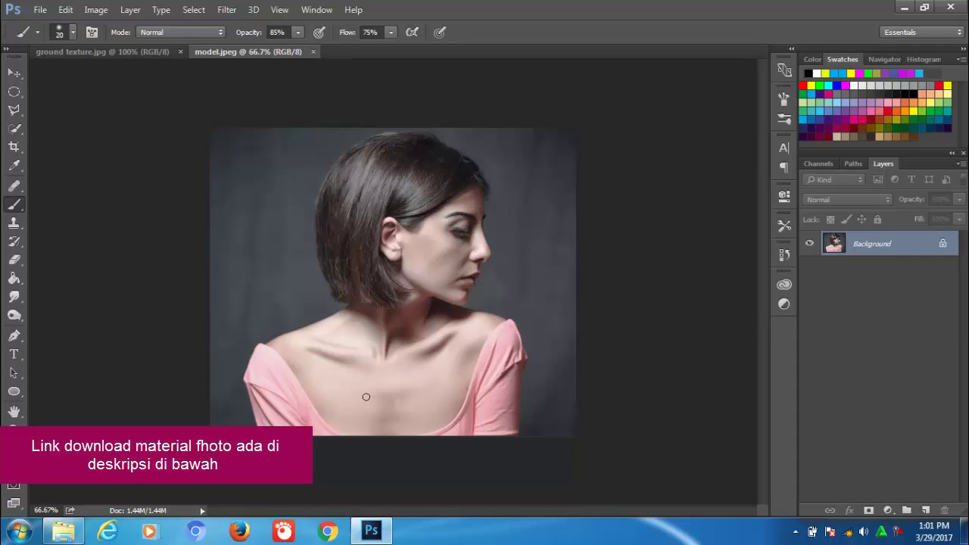
Select the Pen tool in Path mode and zoom the model photo to 200%
click(14, 334)
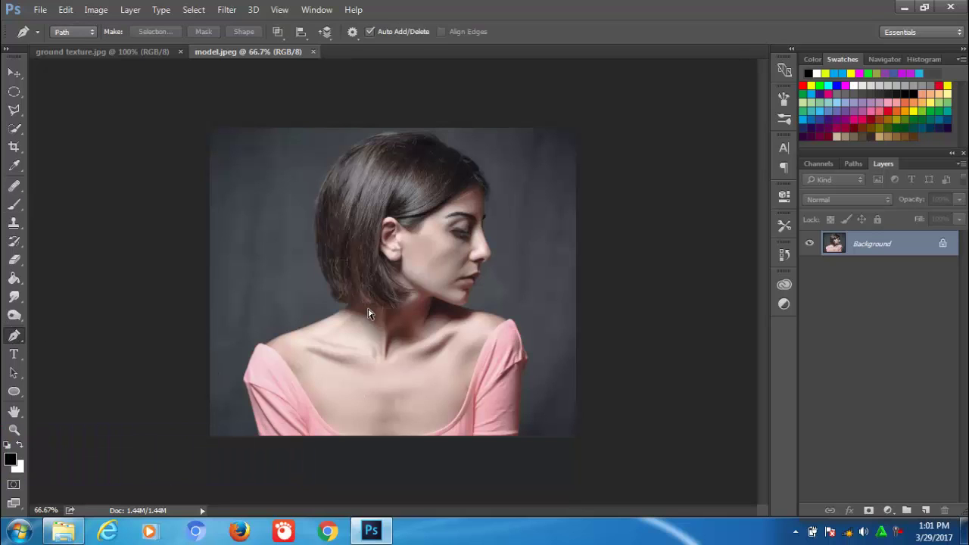
key(ctrl+plus)
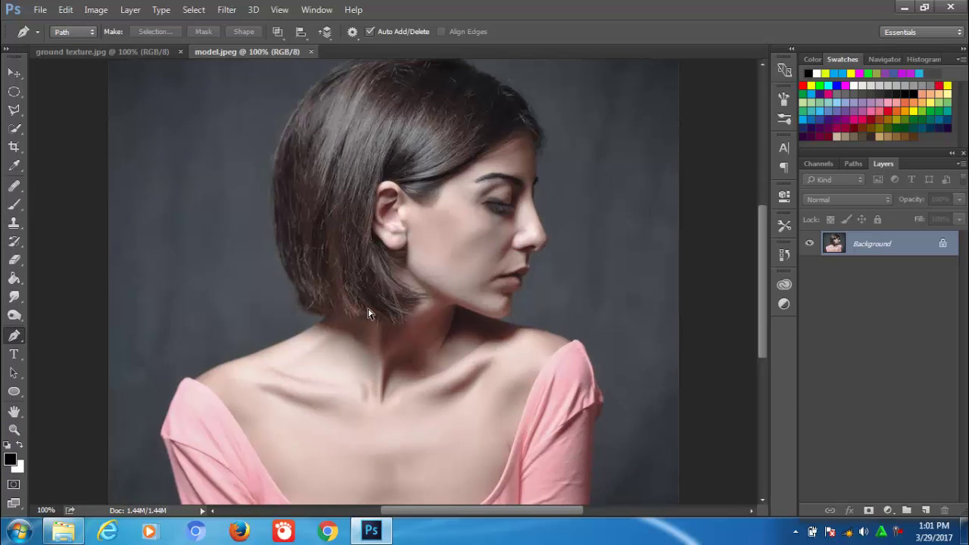
key(ctrl+plus)
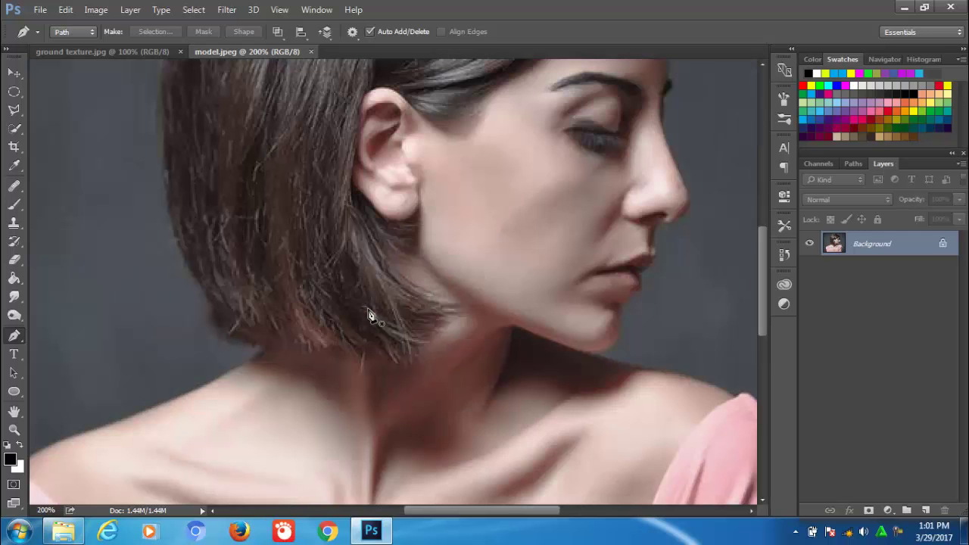
Start the path with anchors along the left shoulder, up the neck and behind the ear
drag(367, 308, 452, 223)
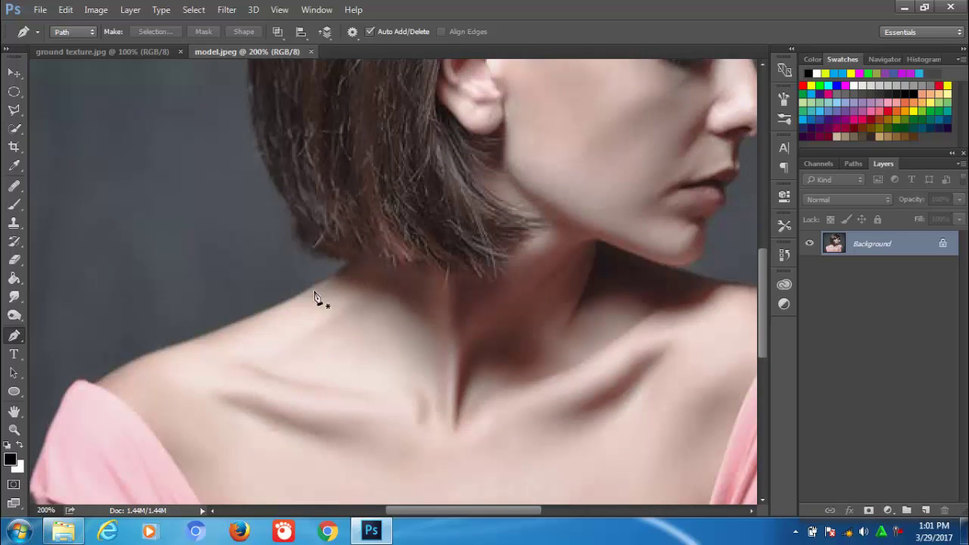
click(93, 382)
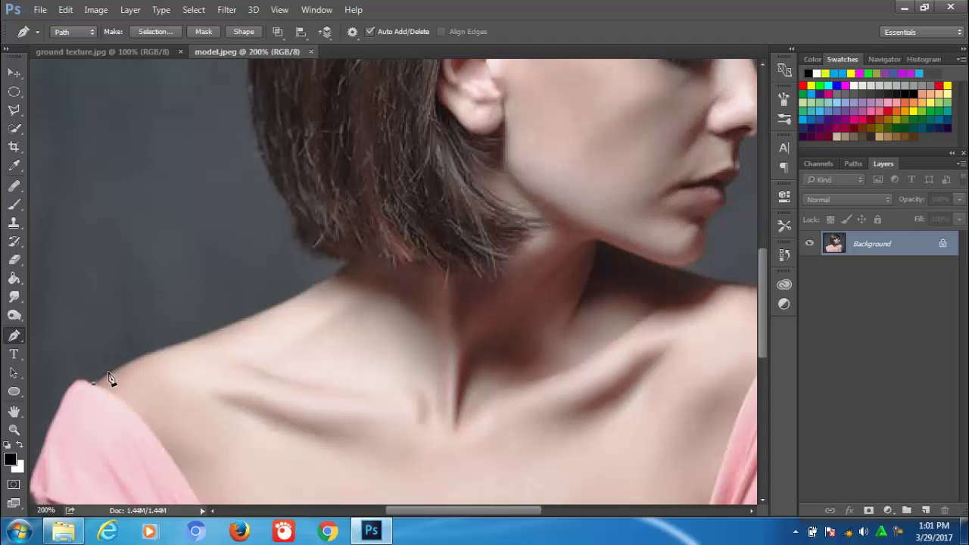
click(144, 352)
click(180, 342)
click(218, 332)
click(257, 314)
click(277, 303)
click(399, 196)
drag(426, 119, 341, 353)
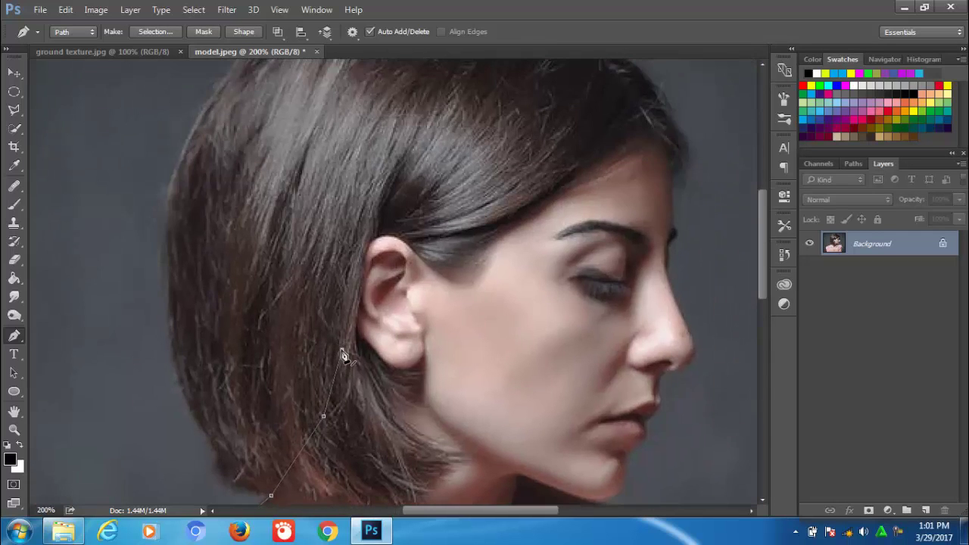
click(342, 350)
click(359, 246)
click(389, 226)
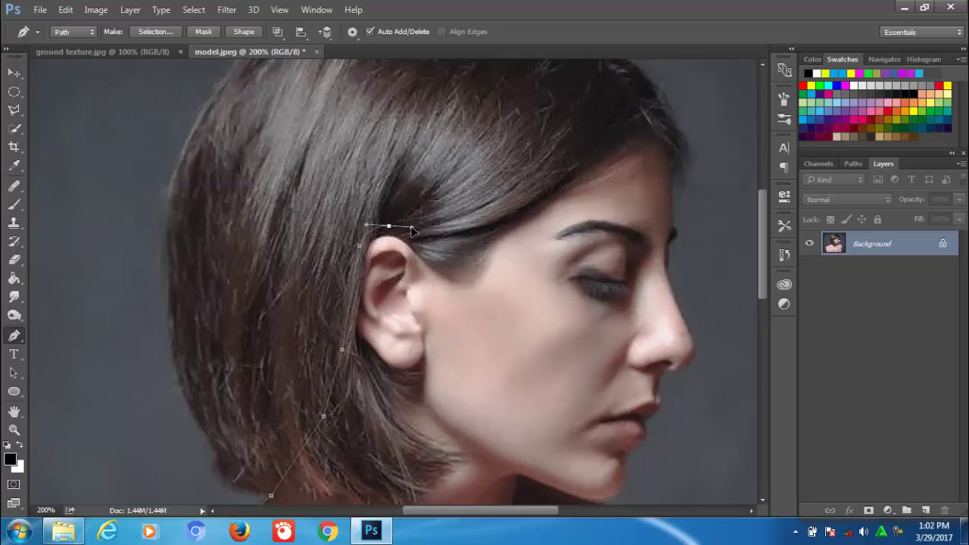
Continue the path over the hair, down the forehead, face profile, nose and lips
click(613, 94)
click(626, 89)
click(648, 96)
click(664, 110)
click(672, 139)
click(672, 153)
drag(675, 239, 671, 244)
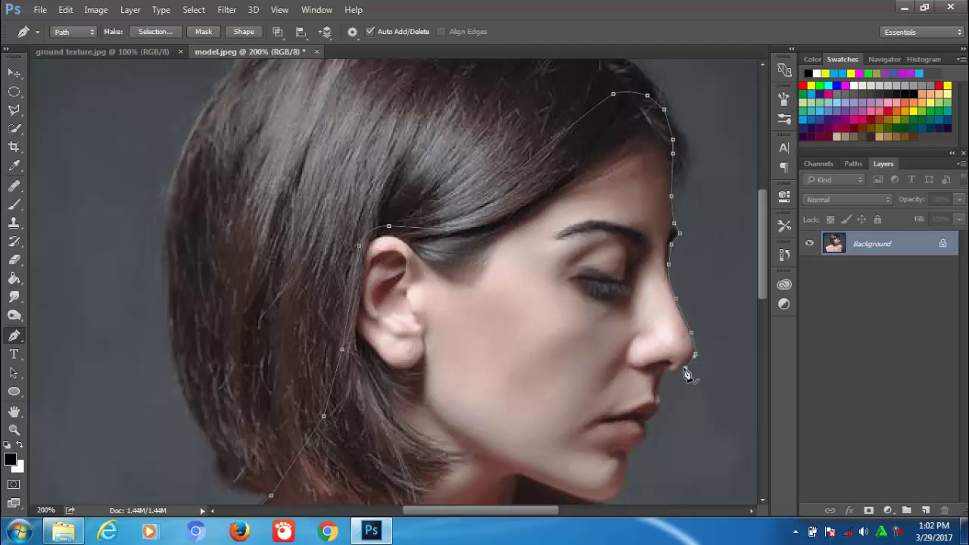
drag(674, 371, 664, 374)
key(ctrl+z)
drag(663, 399, 659, 409)
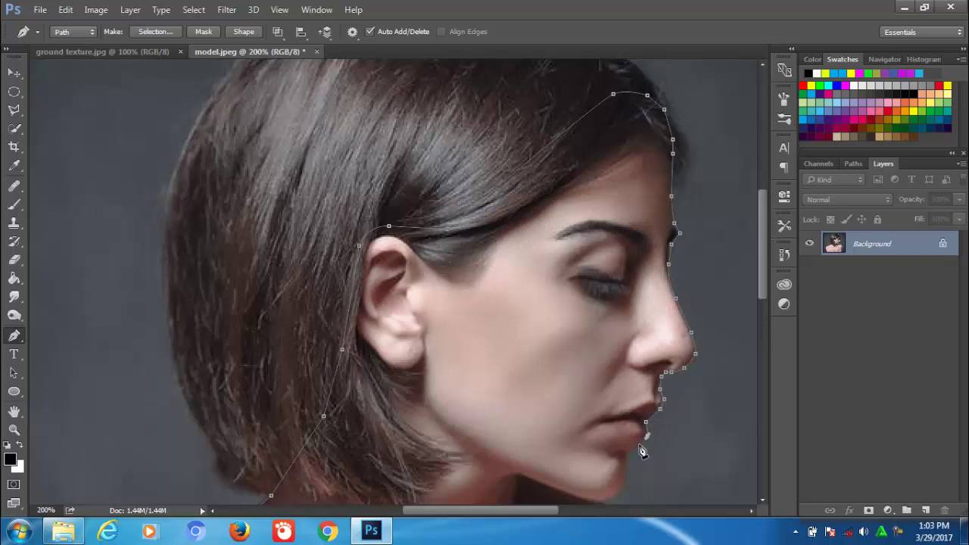
mouse_move(640, 444)
mouse_down()
mouse_move(633, 451)
mouse_move(528, 295)
mouse_up()
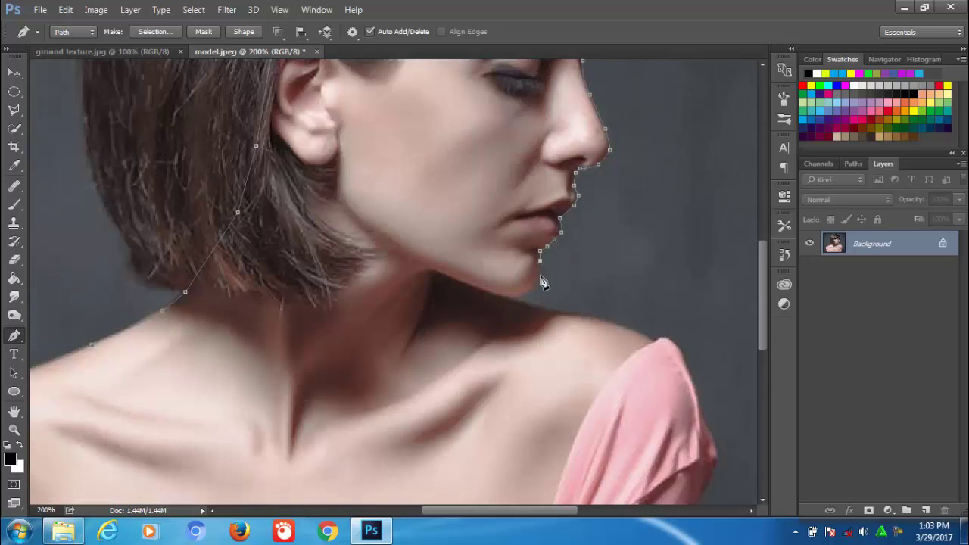
Trace under the chin, down the right shoulder and along the neckline, closing the path at the starting point
click(514, 299)
drag(594, 318, 602, 318)
scroll(613, 288, down, 5)
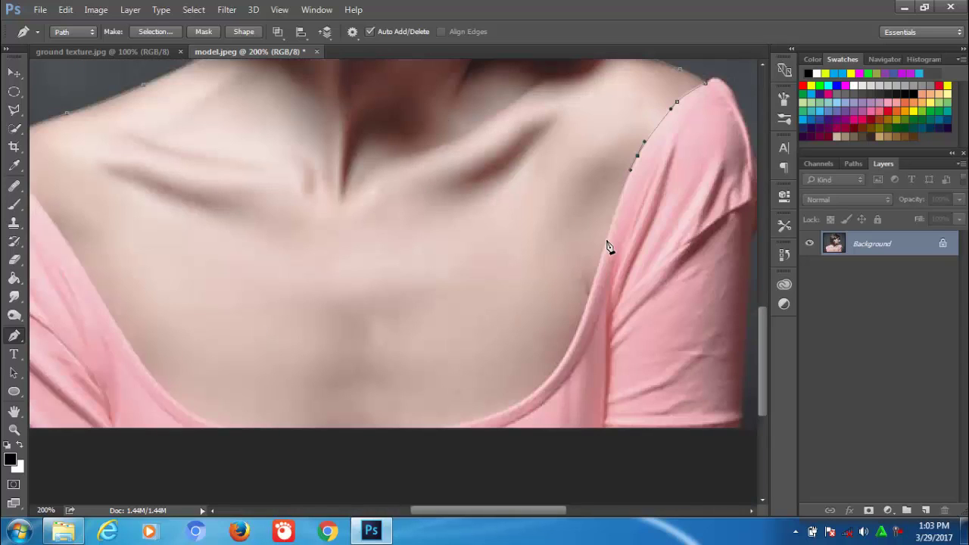
drag(579, 327, 573, 344)
drag(498, 415, 473, 424)
drag(380, 455, 362, 458)
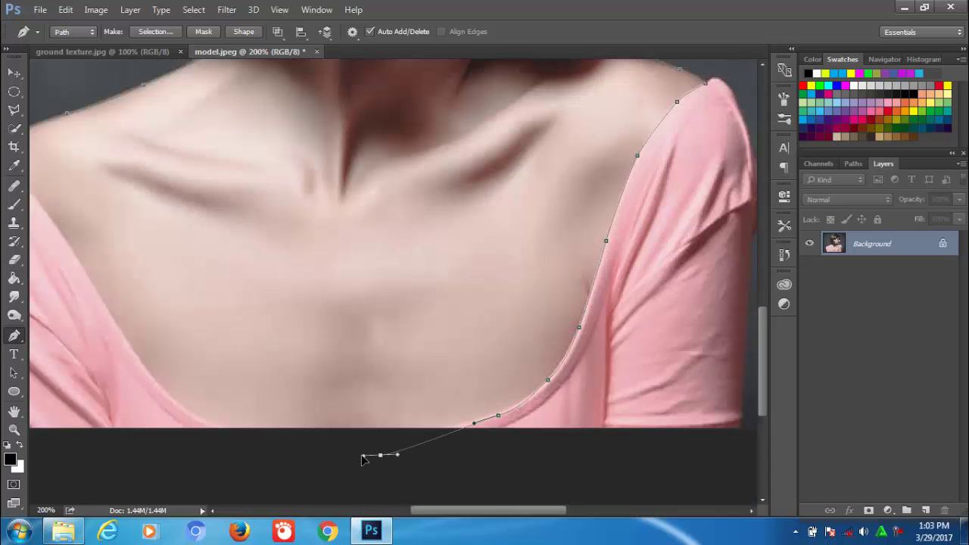
click(227, 434)
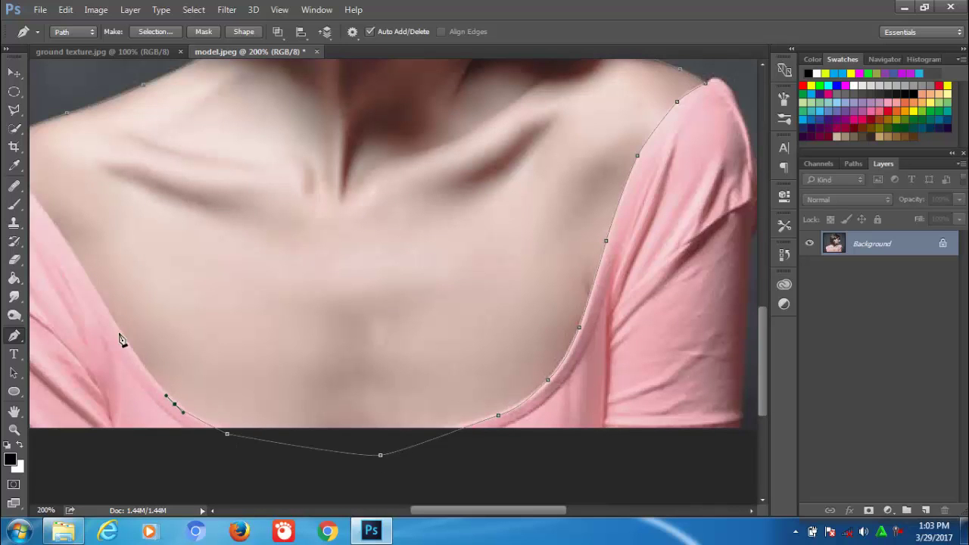
drag(80, 260, 74, 251)
drag(36, 201, 224, 236)
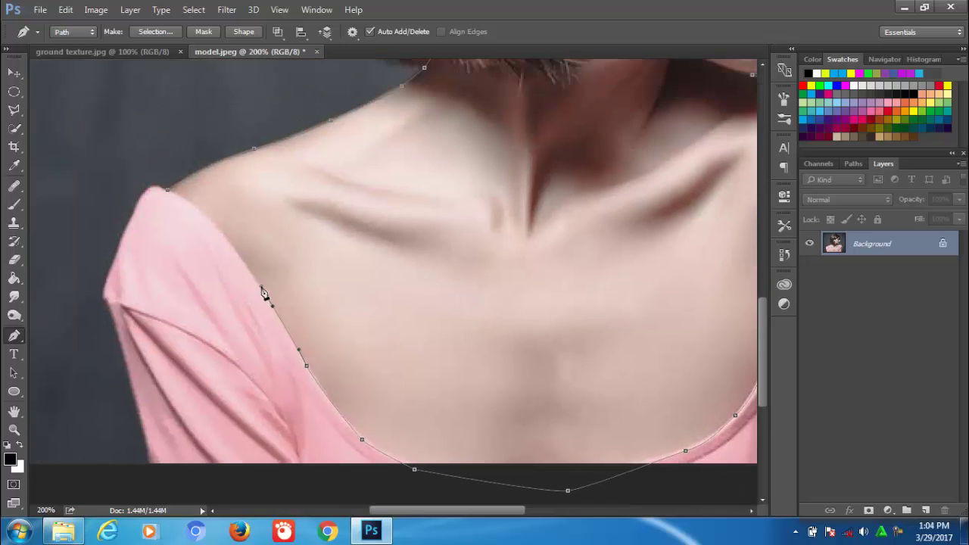
click(176, 197)
key(ctrl+0)
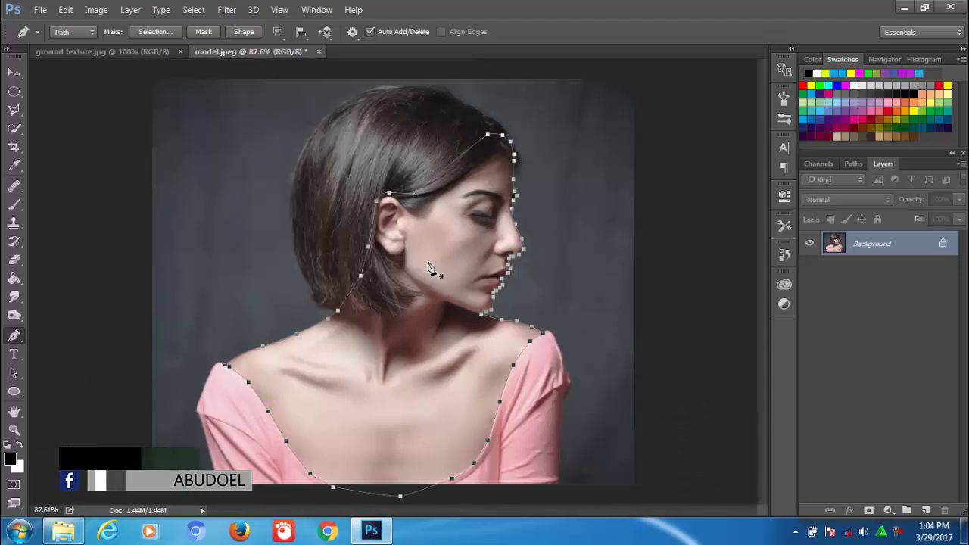
Convert the path to a selection and copy the face, neck and chest onto Layer 1
right_click(428, 274)
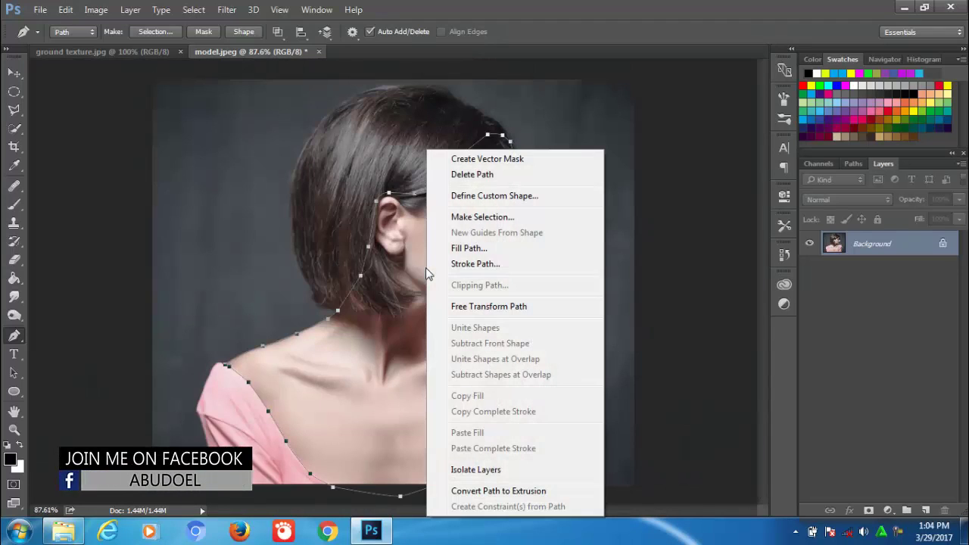
click(463, 217)
click(558, 152)
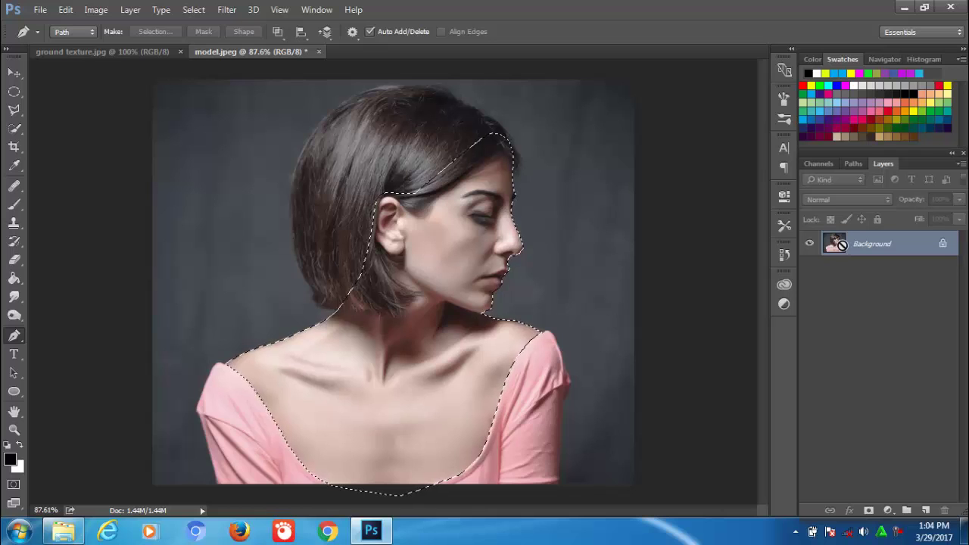
key(ctrl+j)
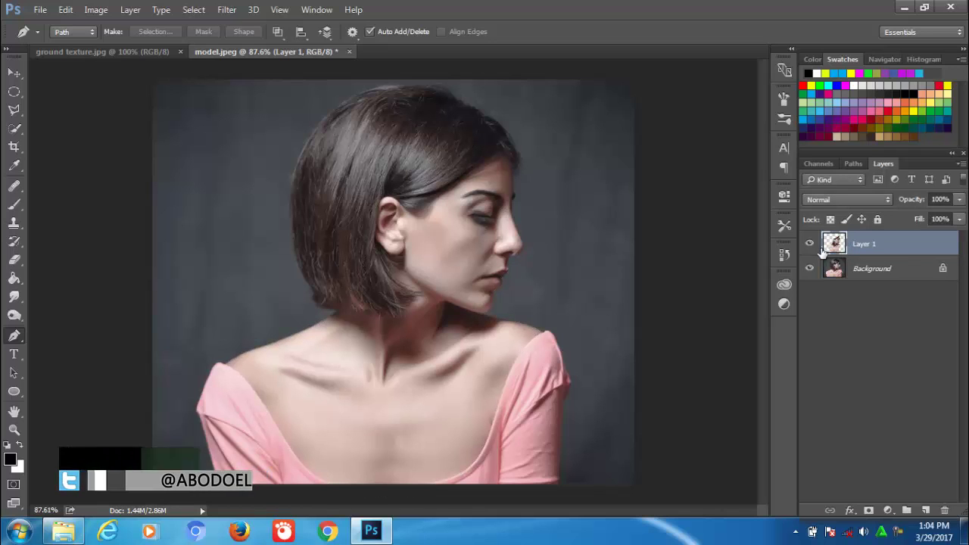
click(809, 269)
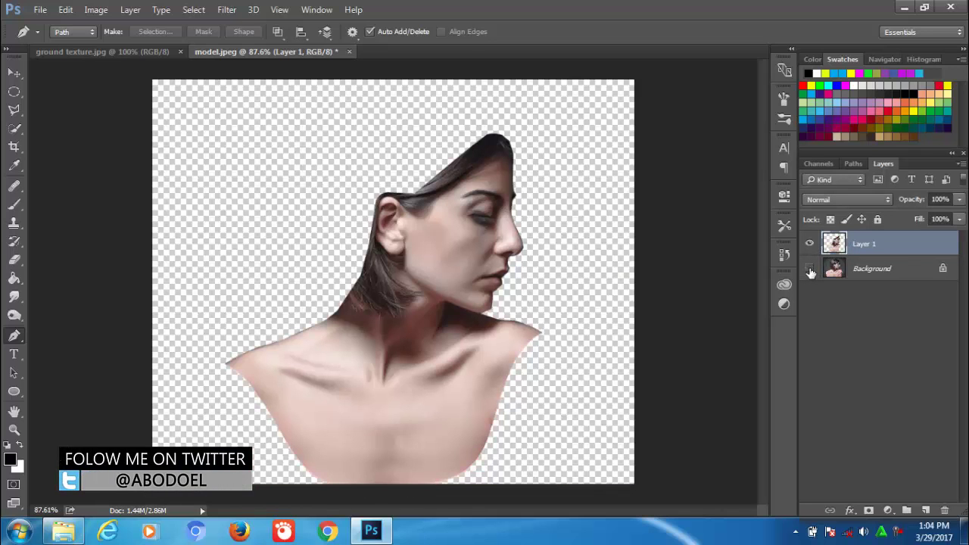
click(809, 269)
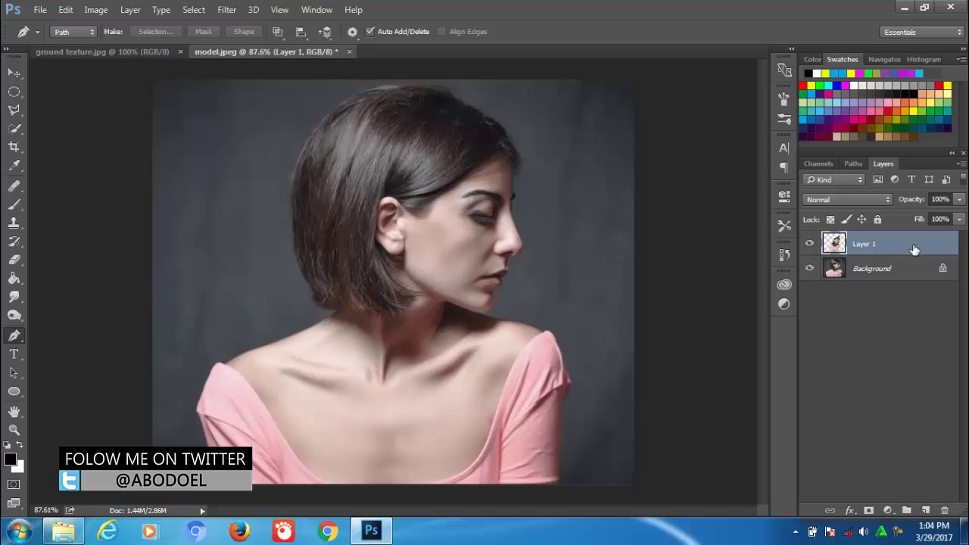
click(138, 52)
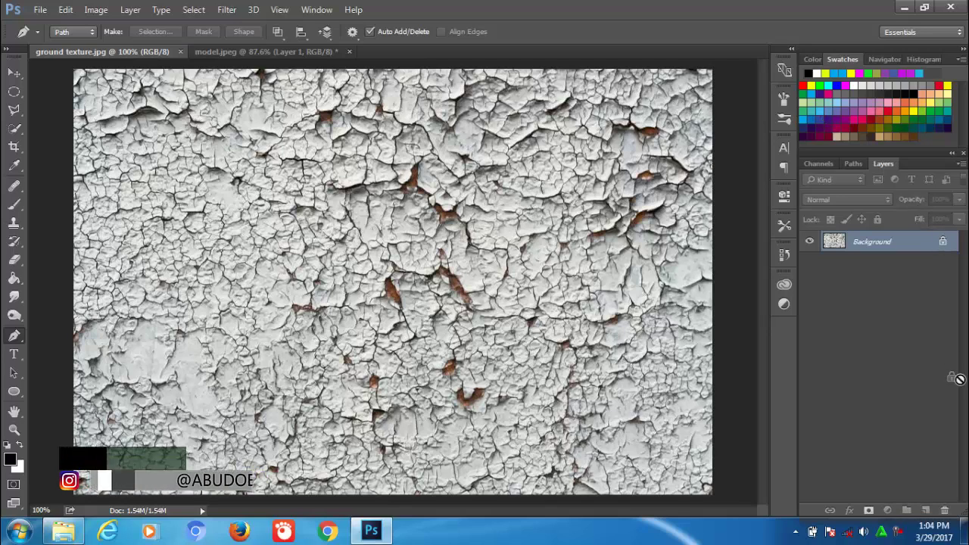
Unlock the texture's background layer and drag it into model.jpeg as Layer 2, shifted down
drag(953, 377, 946, 511)
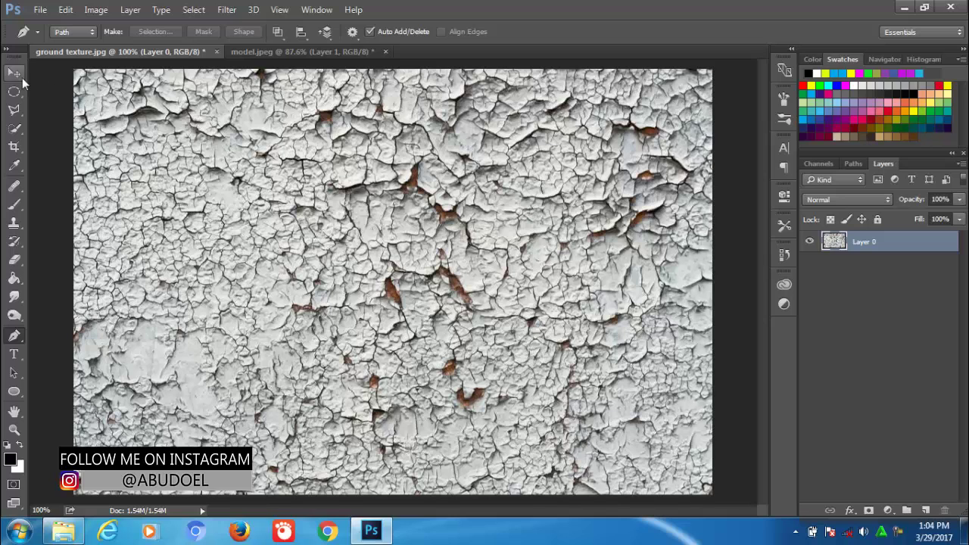
click(14, 74)
mouse_move(418, 283)
mouse_down()
mouse_move(346, 48)
mouse_move(395, 235)
mouse_move(396, 280)
mouse_up()
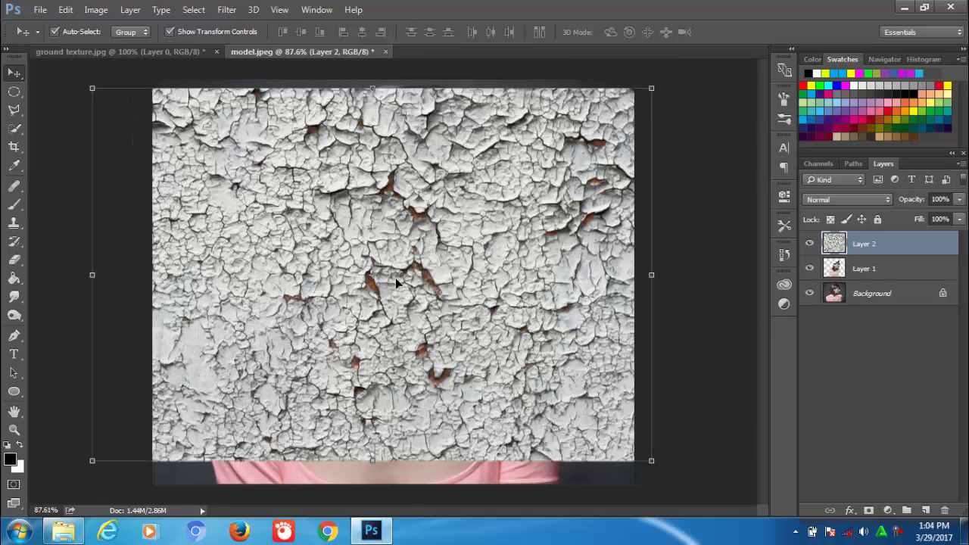
drag(464, 246, 464, 286)
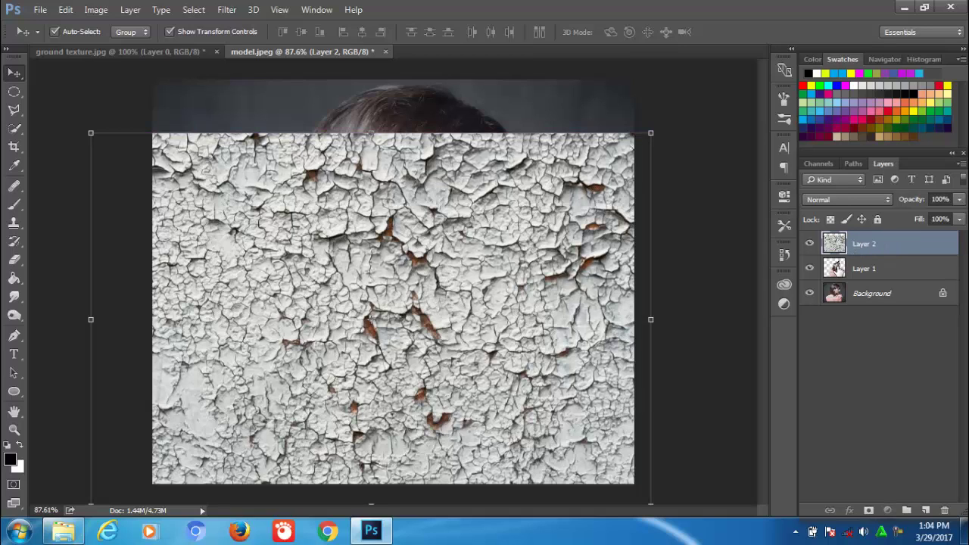
Load Layer 1's silhouette as a selection and add it as a layer mask on Layer 2
click(864, 268)
key(ctrl)
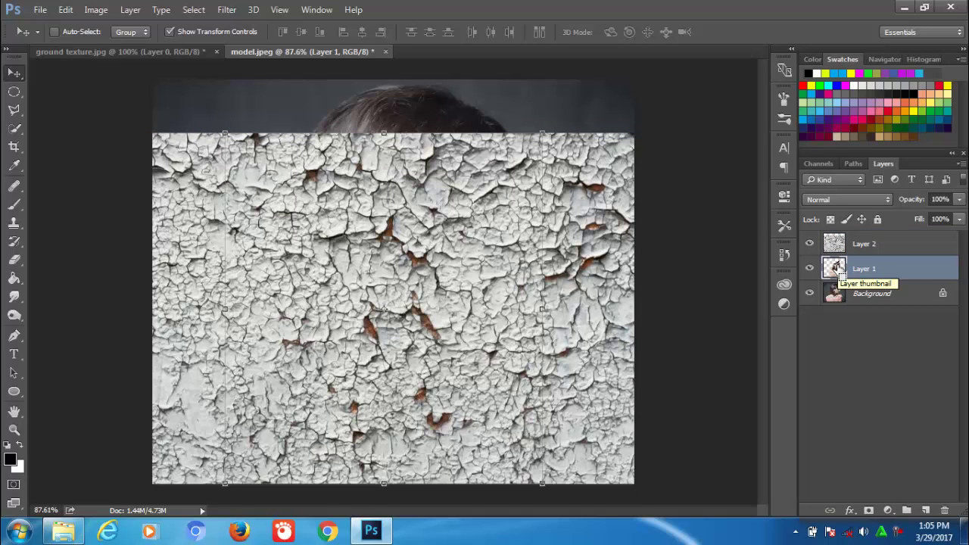
ctrl+click(835, 269)
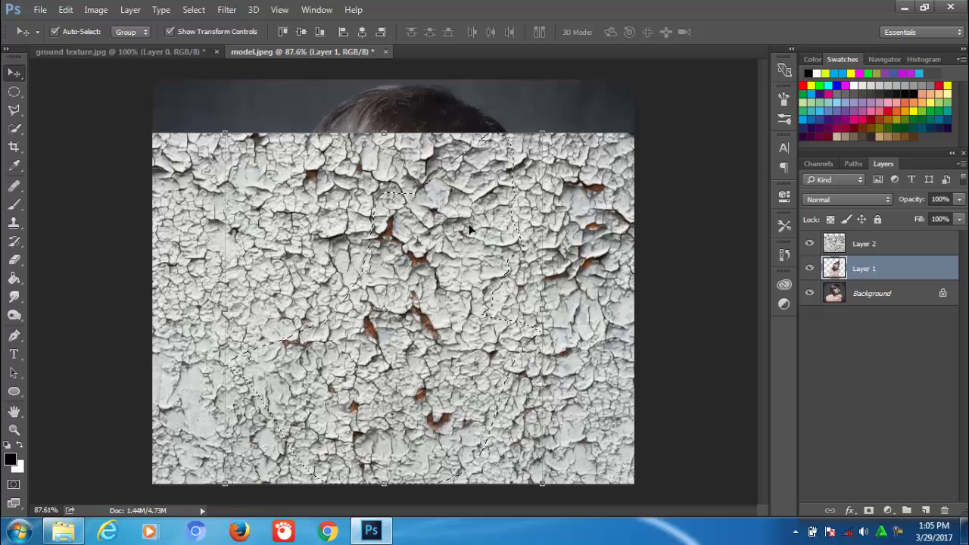
click(835, 243)
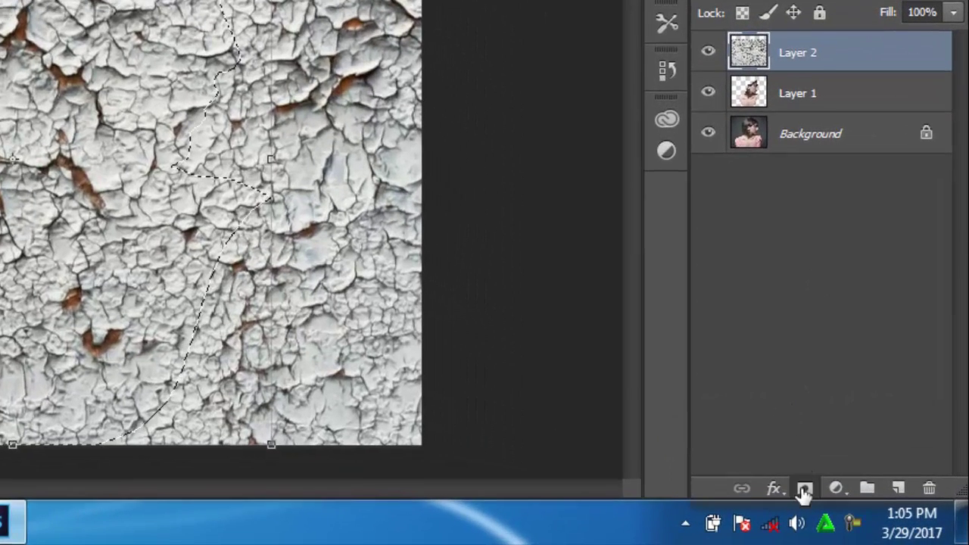
click(804, 489)
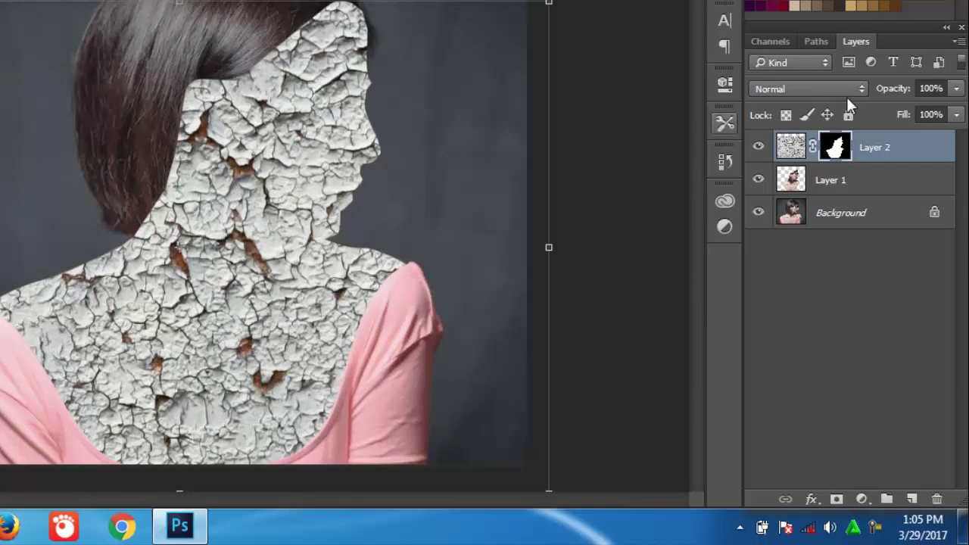
Change Layer 2's blend mode from Normal to Overlay
click(860, 88)
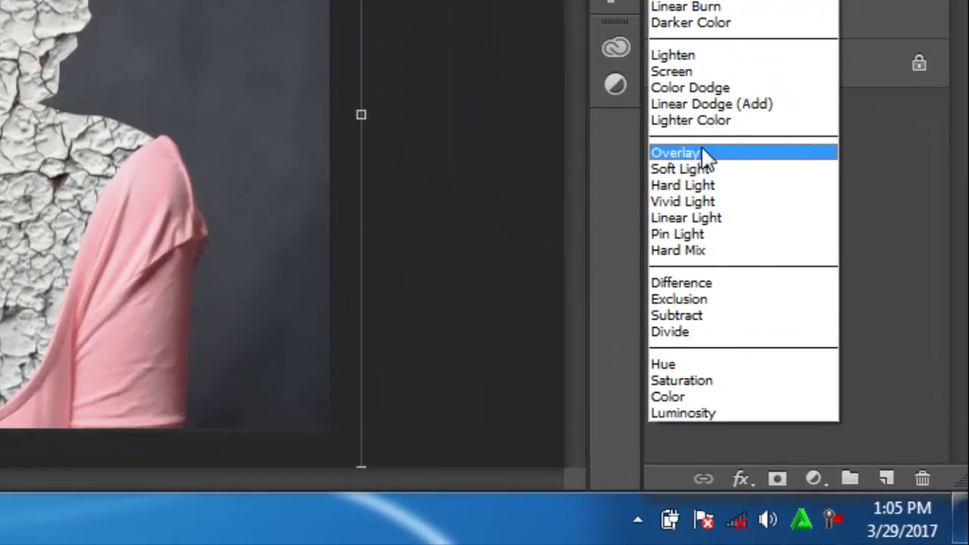
click(781, 273)
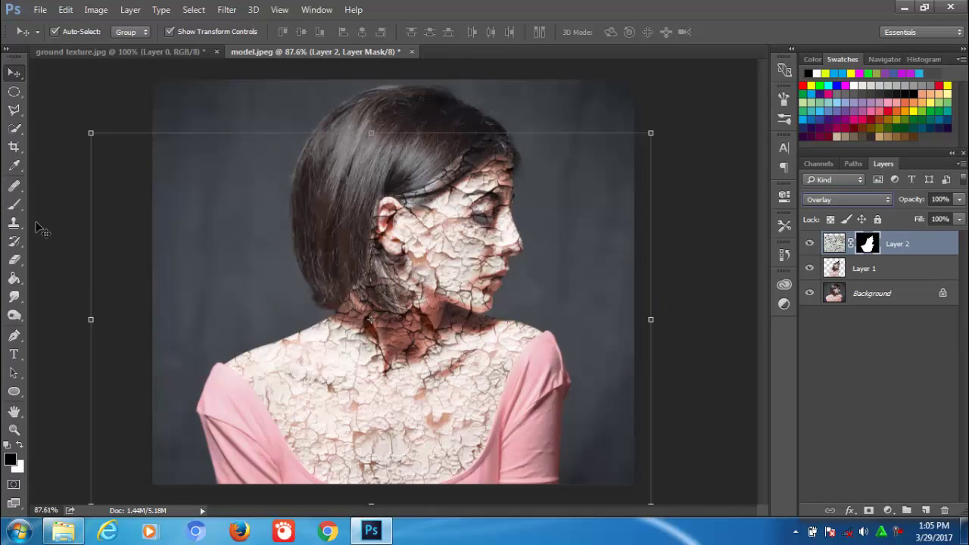
click(18, 206)
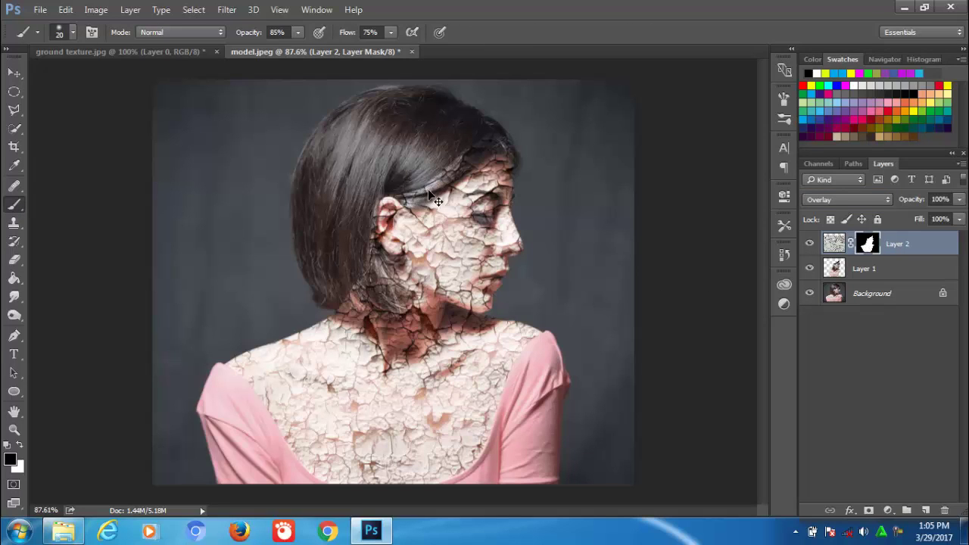
Set brush opacity to 88% and paint black on Layer 2's mask over the hairline and hair by the ear
scroll(437, 200, up, 3)
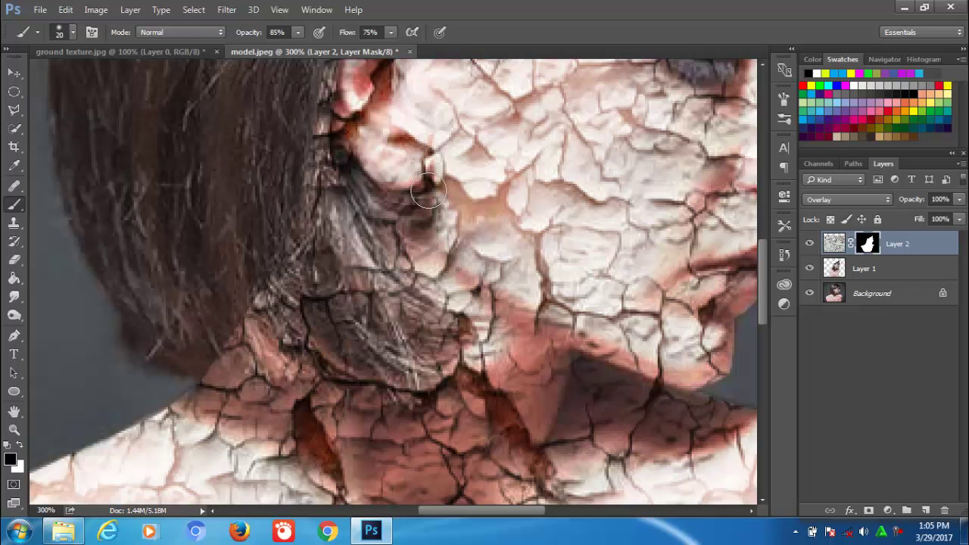
scroll(437, 201, down, 2)
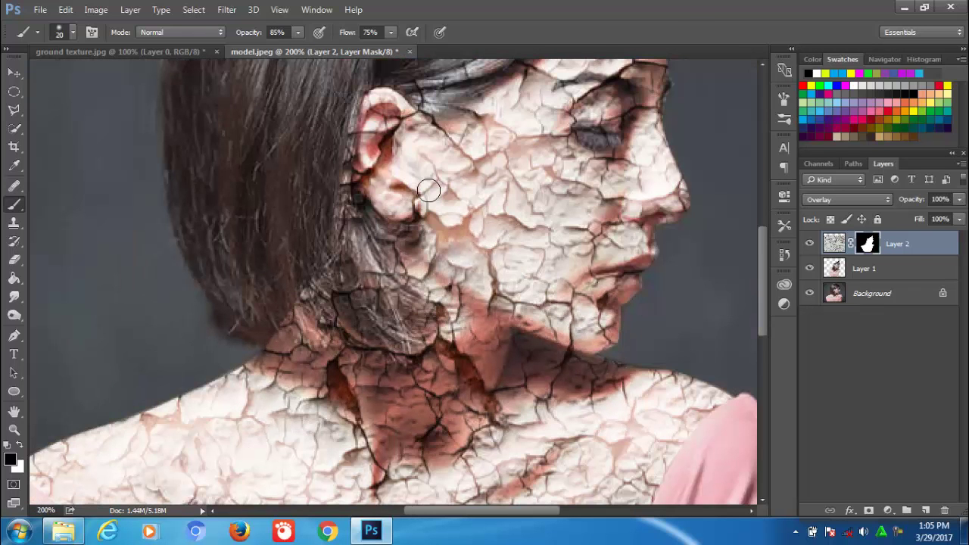
scroll(387, 299, up, 1)
drag(388, 303, 286, 433)
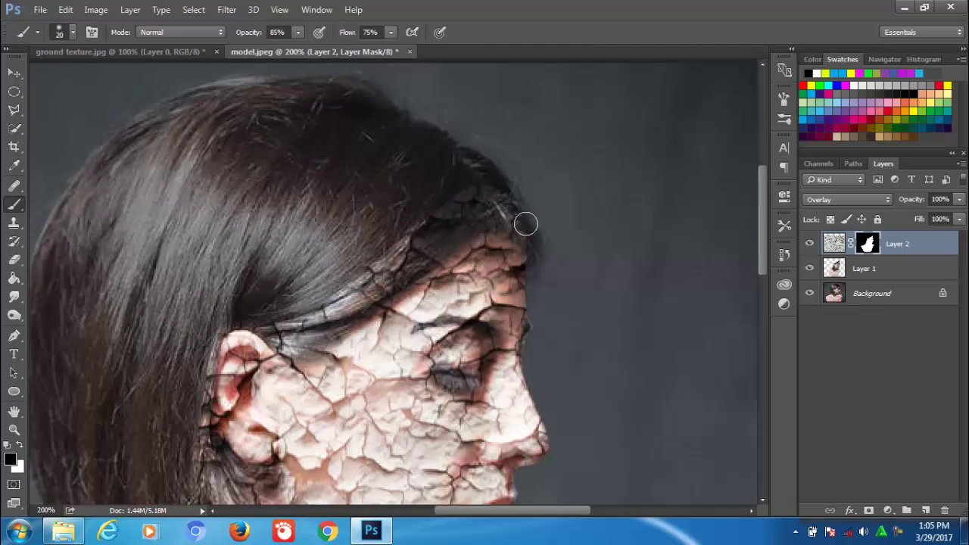
click(300, 34)
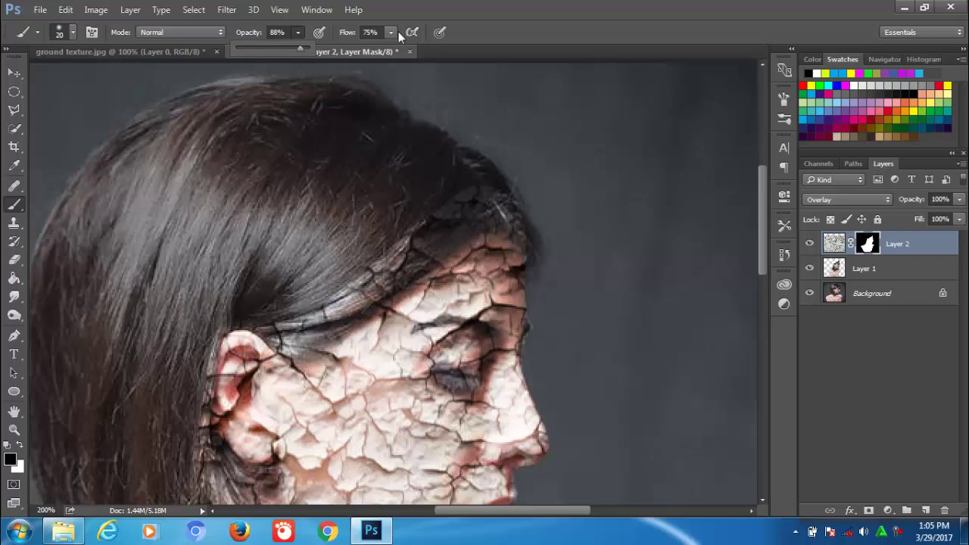
mouse_move(495, 189)
mouse_down()
mouse_move(417, 232)
mouse_move(515, 205)
mouse_move(540, 247)
mouse_move(452, 223)
mouse_move(356, 292)
mouse_move(419, 227)
mouse_move(392, 264)
mouse_move(303, 321)
mouse_move(357, 292)
mouse_move(318, 333)
mouse_move(370, 302)
mouse_move(287, 345)
mouse_move(353, 303)
mouse_move(238, 324)
mouse_move(272, 325)
mouse_move(225, 325)
mouse_move(199, 396)
mouse_move(199, 437)
mouse_move(206, 262)
mouse_move(218, 236)
mouse_move(251, 261)
mouse_move(269, 345)
mouse_move(217, 320)
mouse_move(202, 328)
mouse_move(162, 296)
mouse_up()
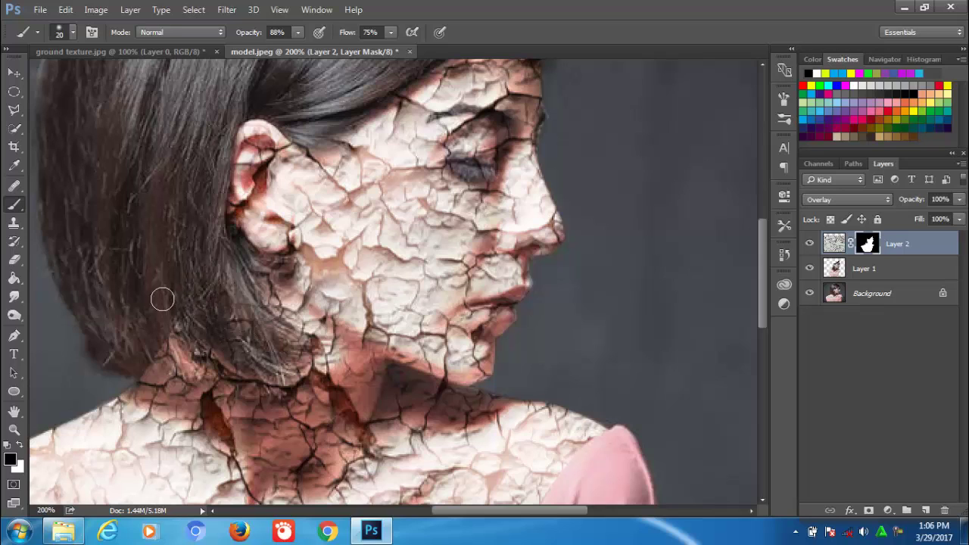
mouse_move(261, 322)
mouse_down()
mouse_move(225, 327)
mouse_move(264, 343)
mouse_up()
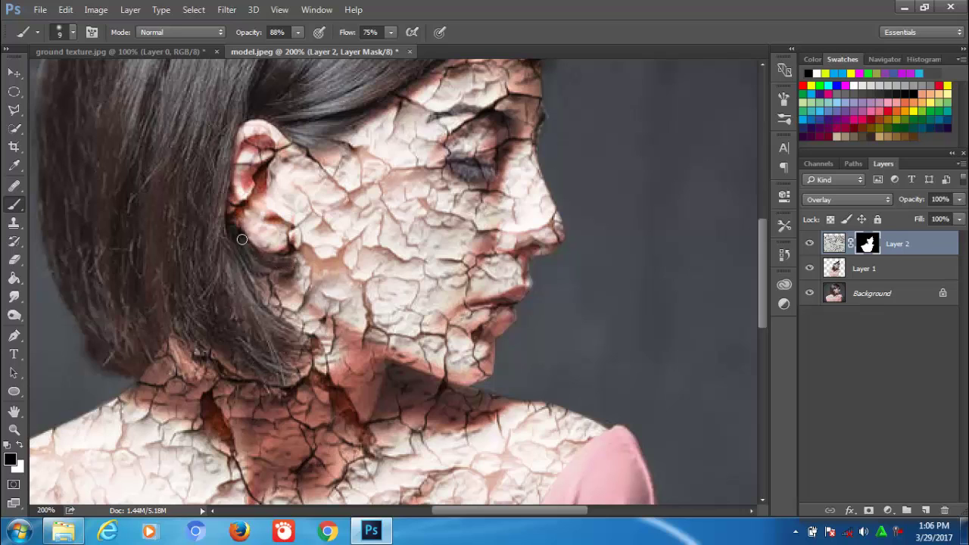
drag(108, 356, 171, 355)
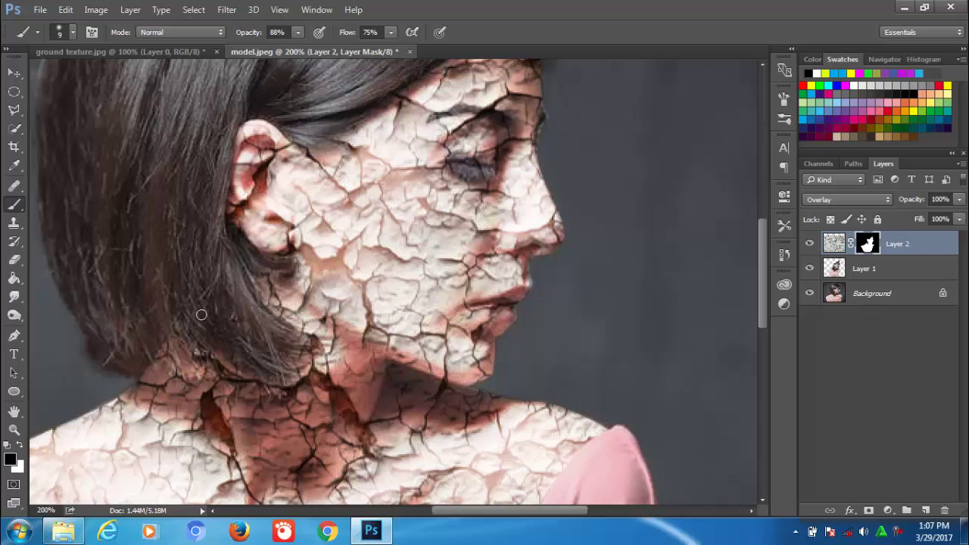
Paint the crack texture off the lips on Layer 2's mask, then fit the image on screen
click(505, 310)
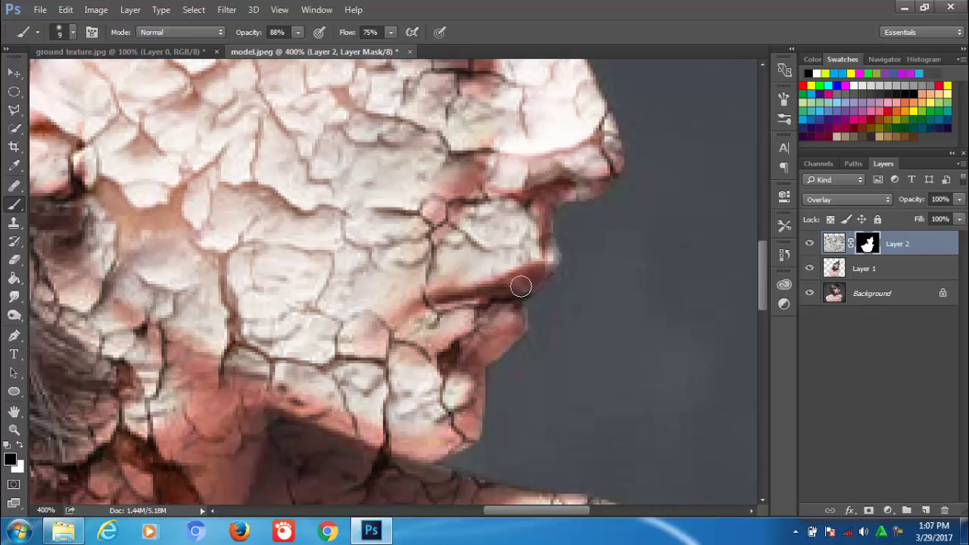
mouse_move(522, 283)
mouse_down()
mouse_move(508, 288)
mouse_move(510, 310)
mouse_move(469, 299)
mouse_move(510, 314)
mouse_move(493, 298)
mouse_move(508, 292)
mouse_up()
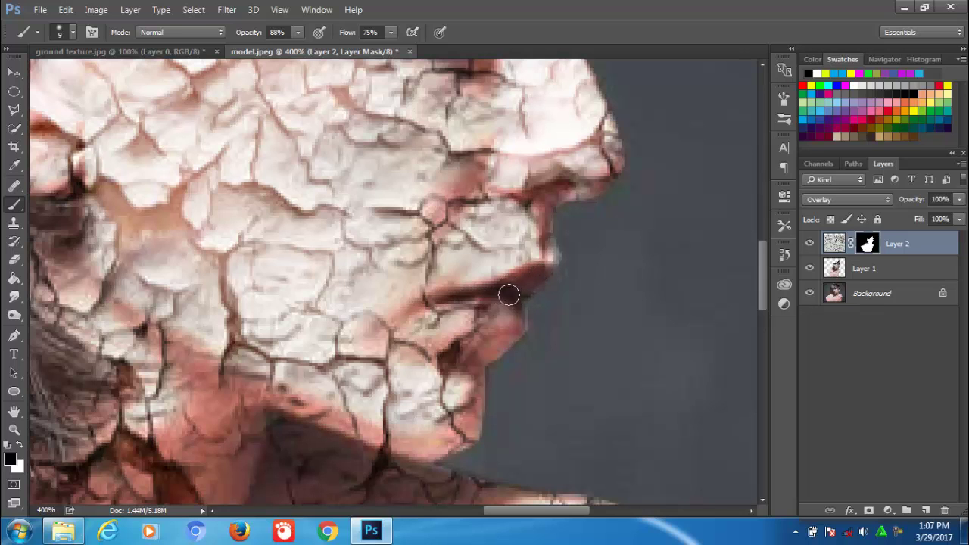
mouse_move(453, 218)
mouse_down()
mouse_move(491, 372)
mouse_move(567, 445)
mouse_up()
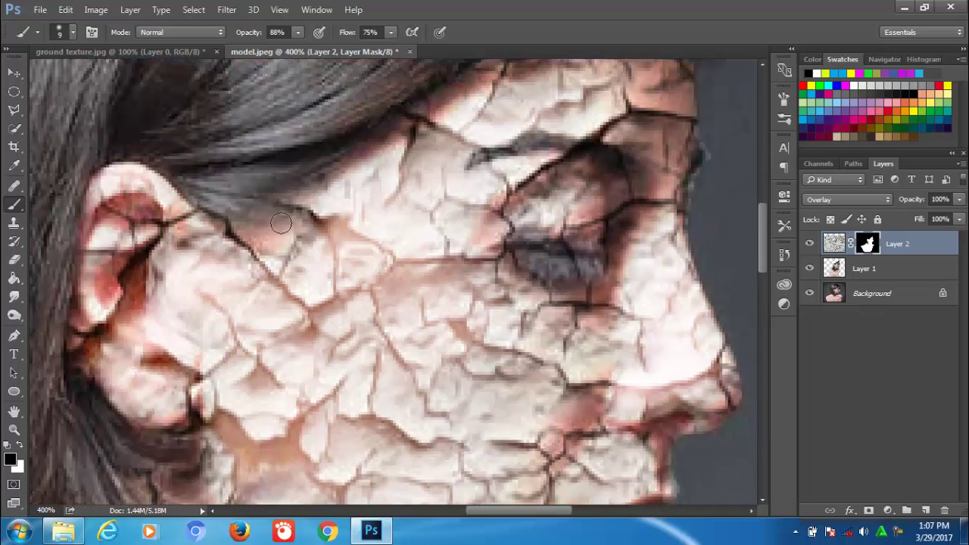
key(ctrl+0)
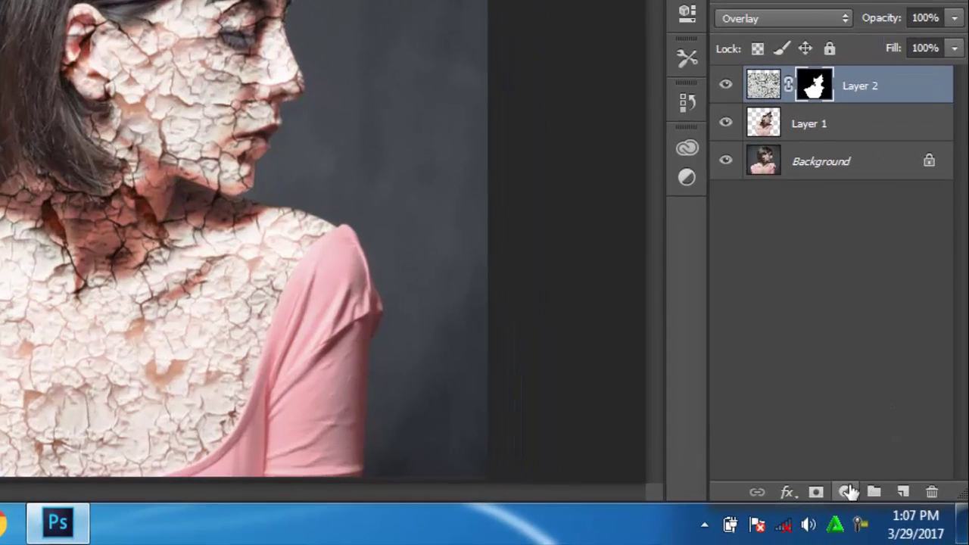
Add a Curves 1 adjustment layer with its midpoint pulled down to darken midtones
click(888, 510)
click(771, 143)
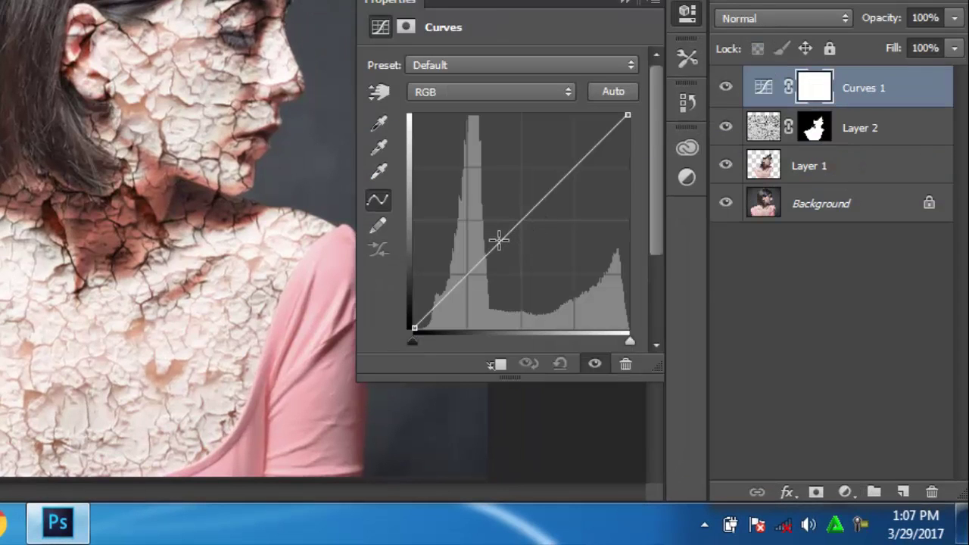
drag(498, 243, 501, 264)
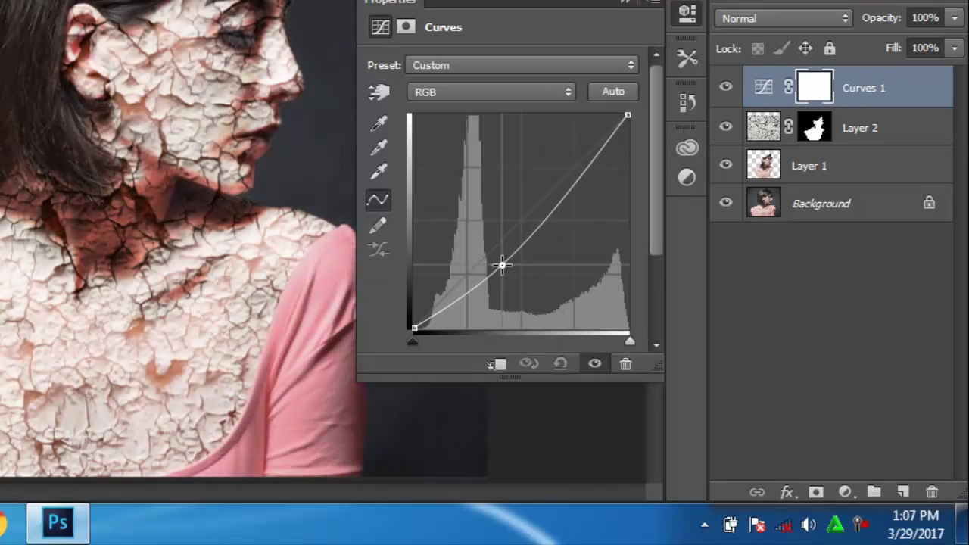
click(626, 6)
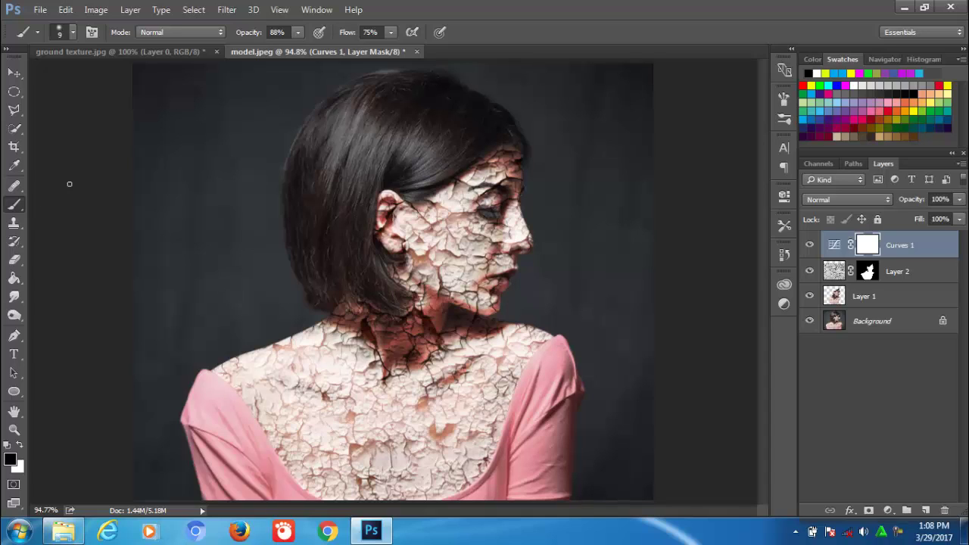
Select Layer 2 and nudge the crack texture slightly right and down with the Move tool
click(833, 271)
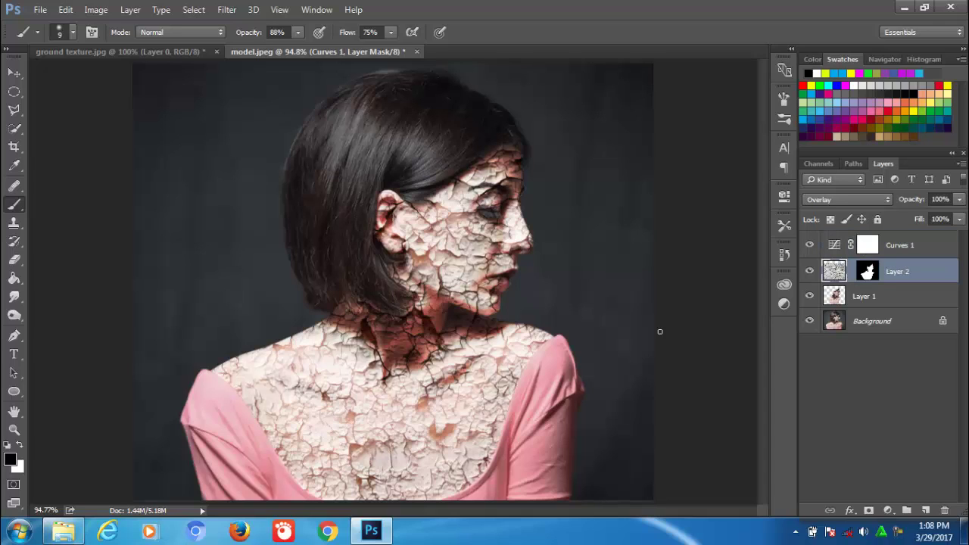
key(v)
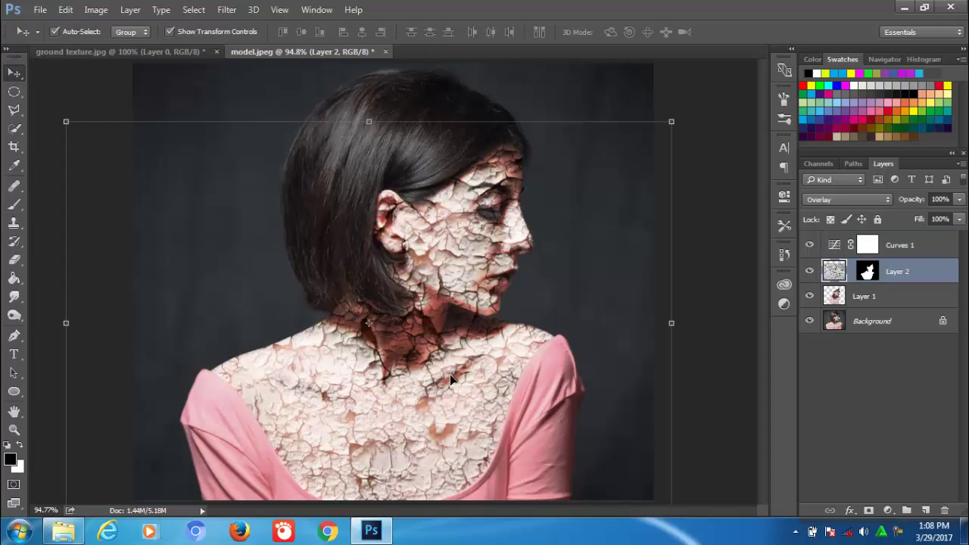
drag(450, 374, 436, 379)
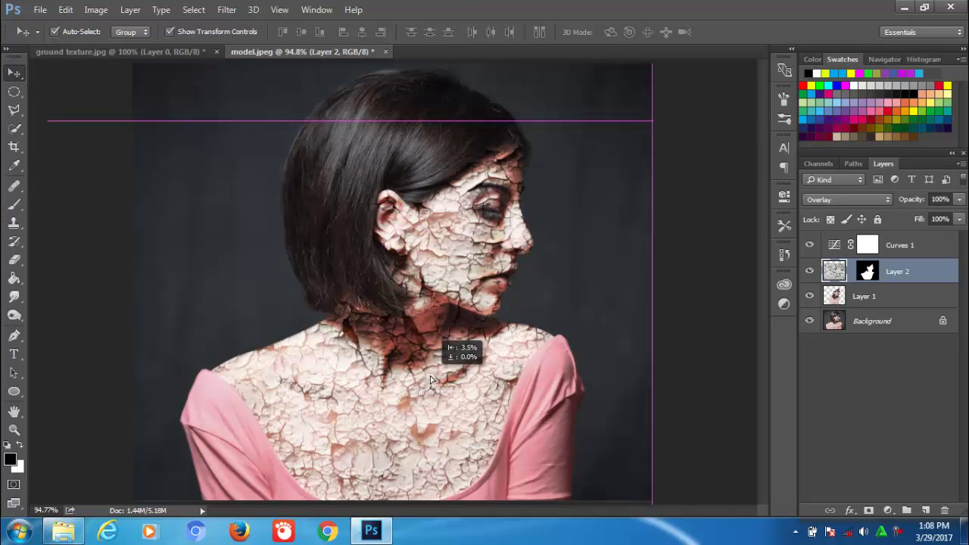
mouse_move(428, 412)
mouse_down()
mouse_move(424, 446)
mouse_move(409, 428)
mouse_up()
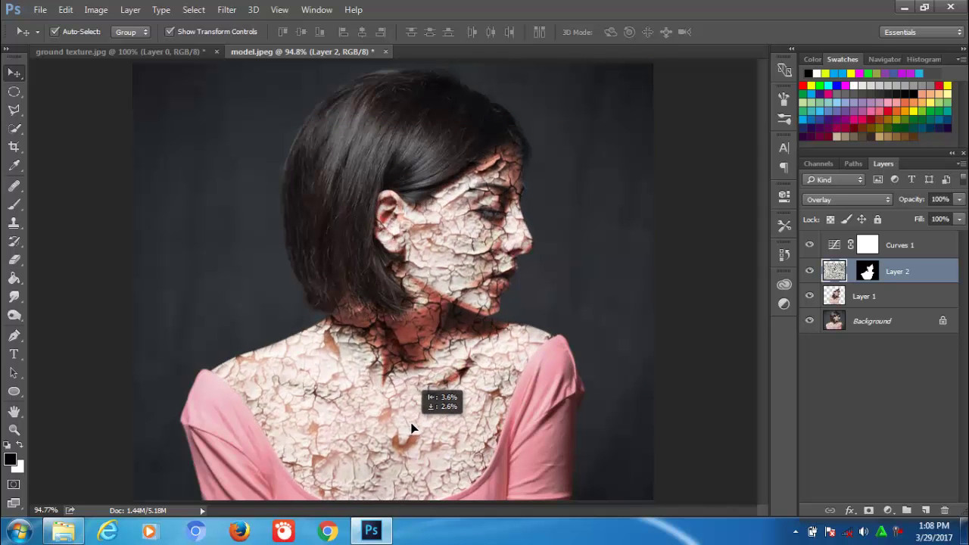
drag(410, 429, 412, 432)
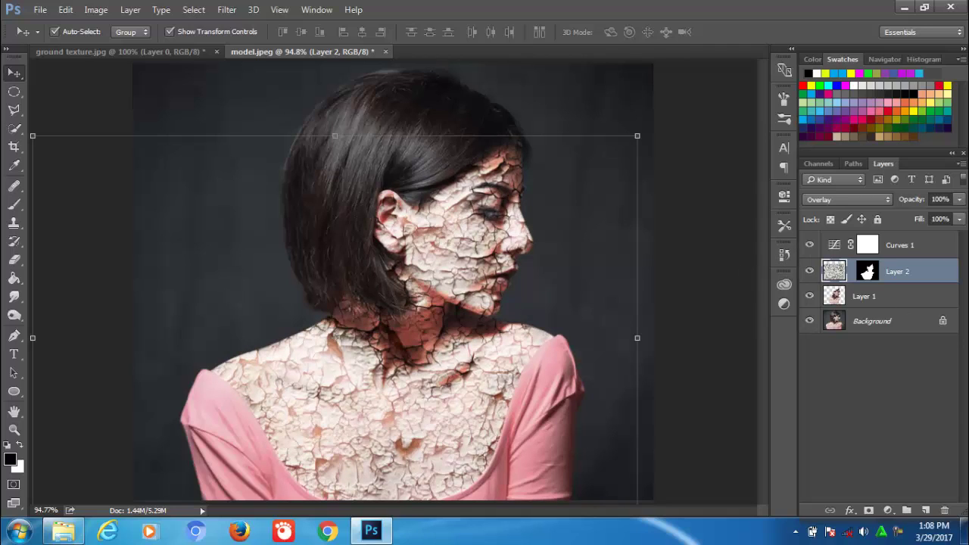
click(897, 413)
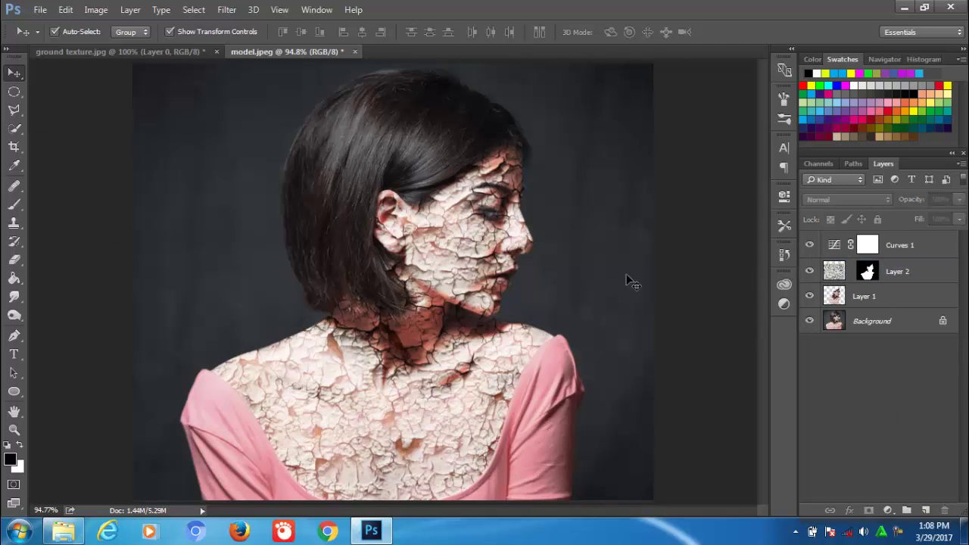